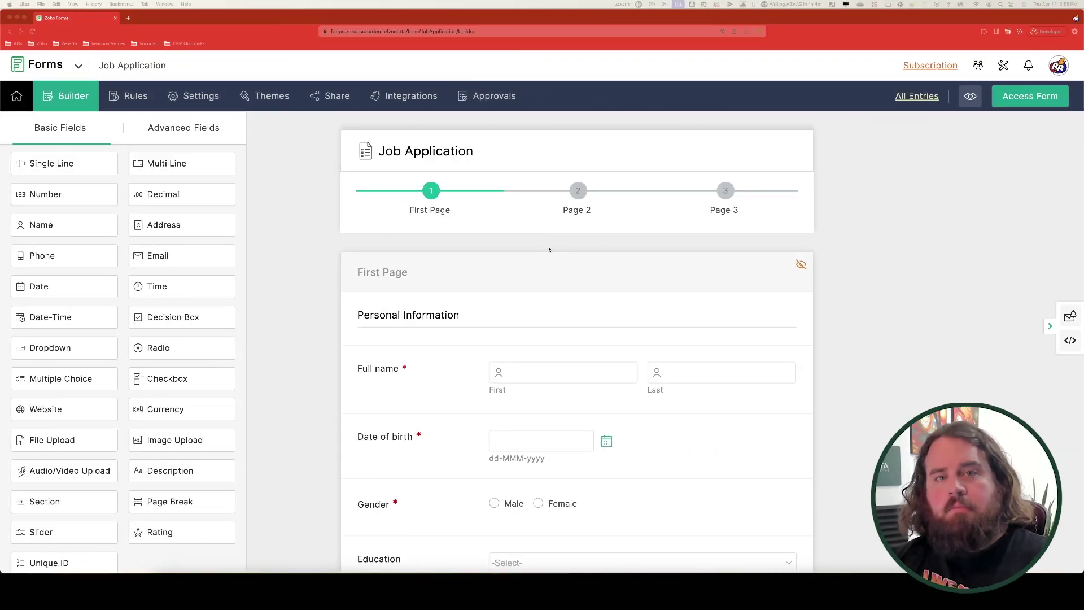
# Confirm Save & Resume is enabled with email links allowed under Submissions & Storage, then view Share
pyautogui.scroll(-2, 410, 251)
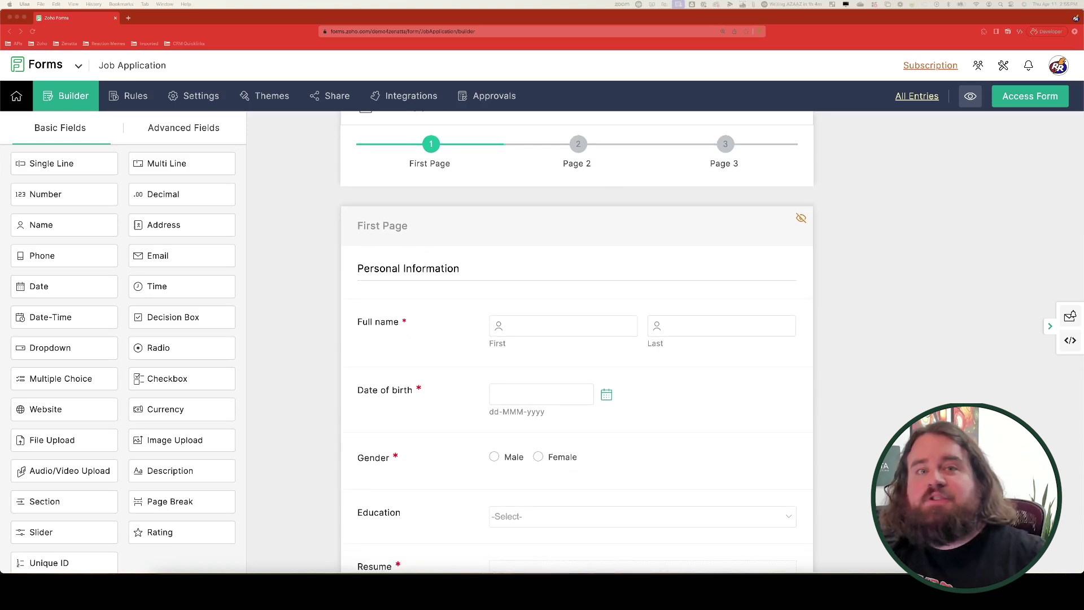
pyautogui.click(201, 97)
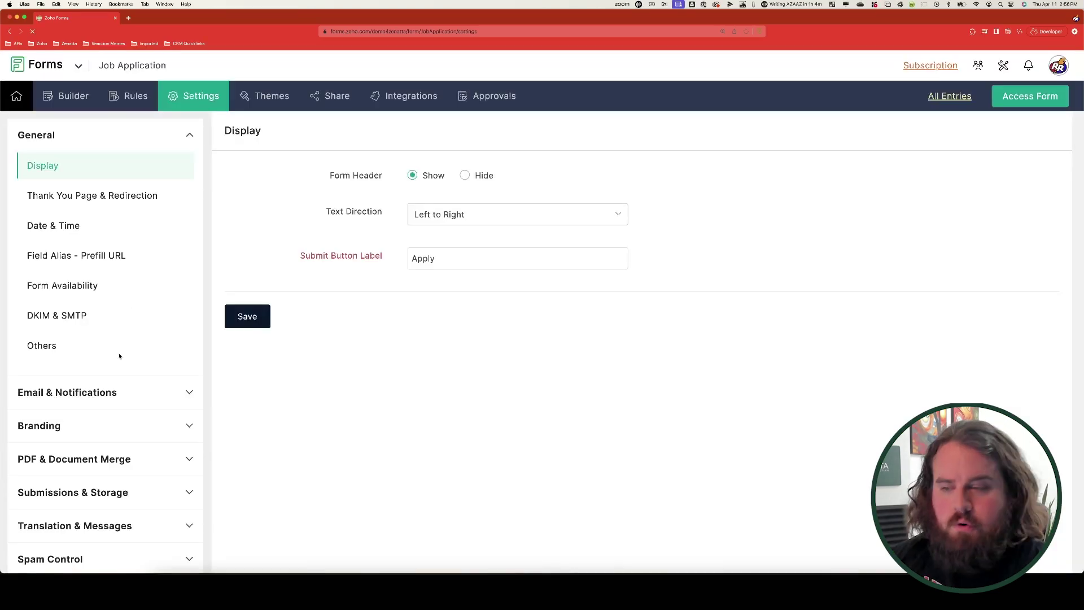
pyautogui.scroll(-5, 119, 356)
pyautogui.click(74, 220)
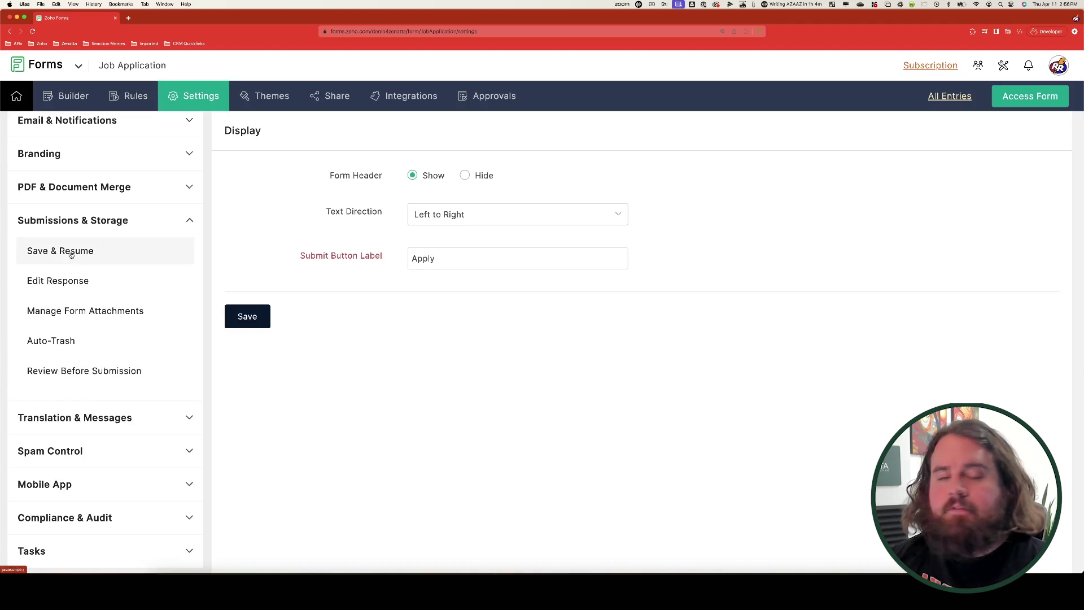
pyautogui.click(71, 254)
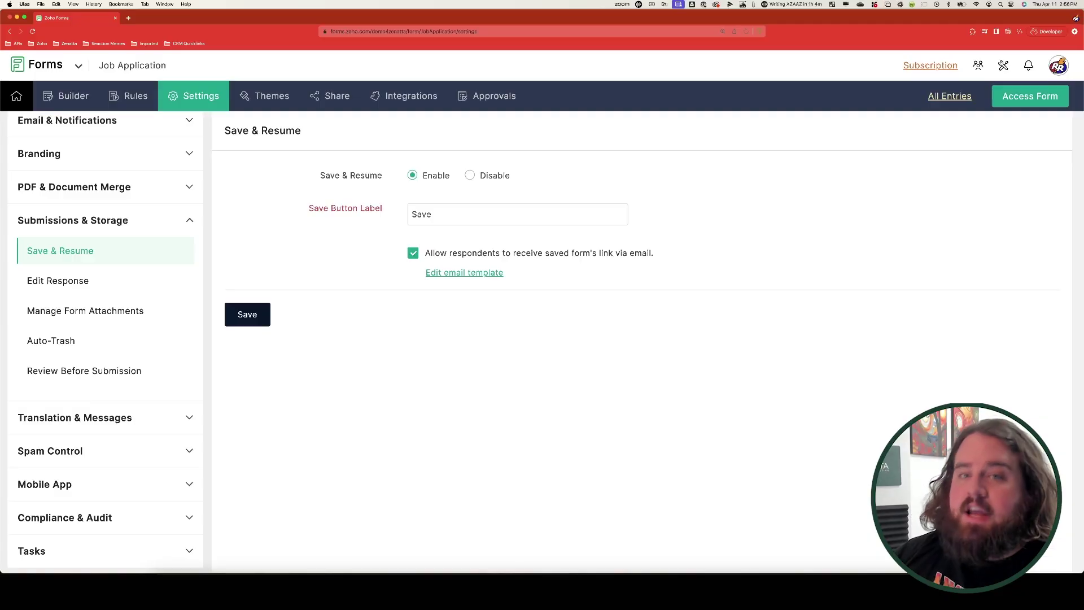
pyautogui.click(441, 217)
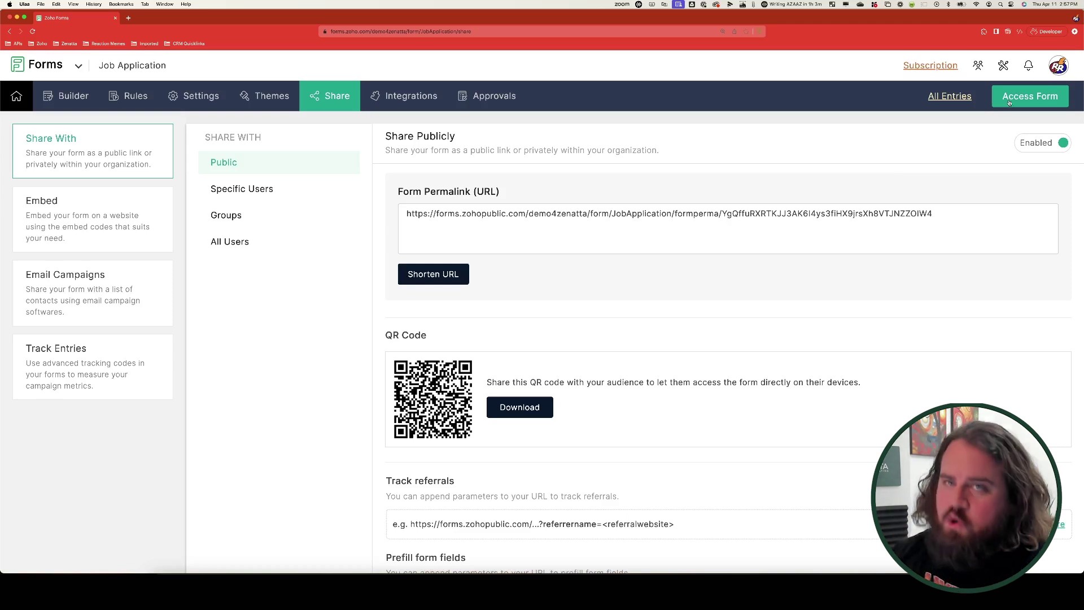
# Copy the Job Application's public permalink and load it in a new browser tab
pyautogui.click(504, 212)
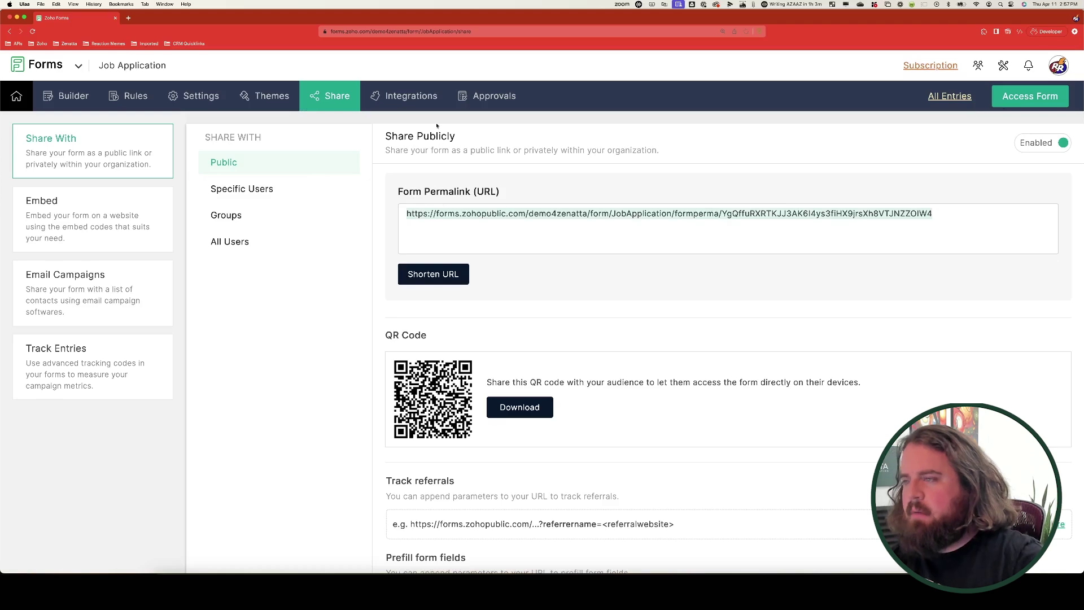
pyautogui.press('super+t')
pyautogui.press('super+v')
pyautogui.press('Return')
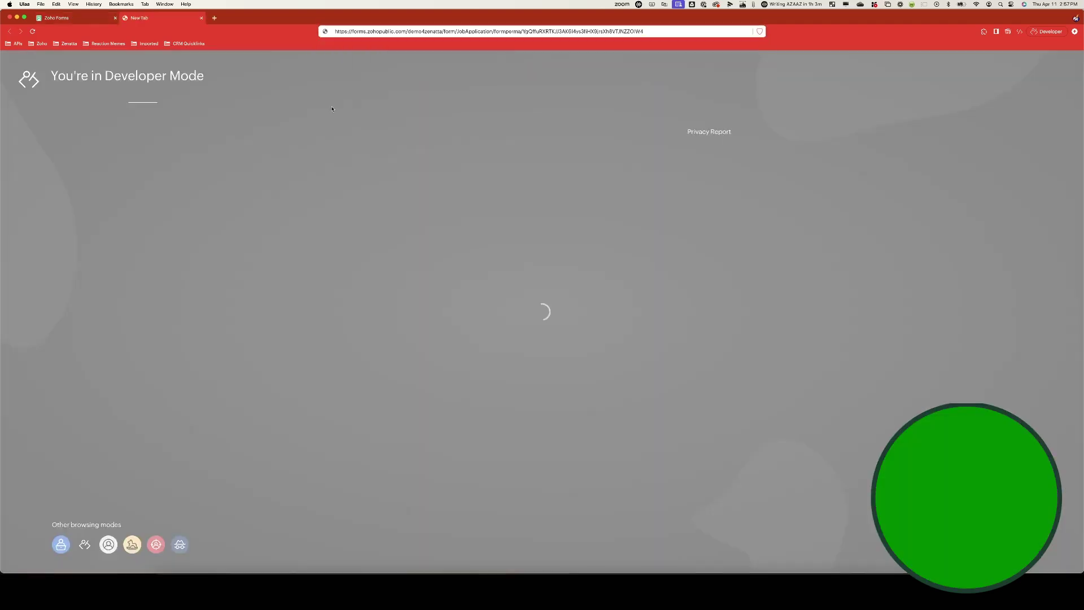
# Enter a first name on the public form and save progress to resume later
pyautogui.click(528, 159)
pyautogui.write('S')
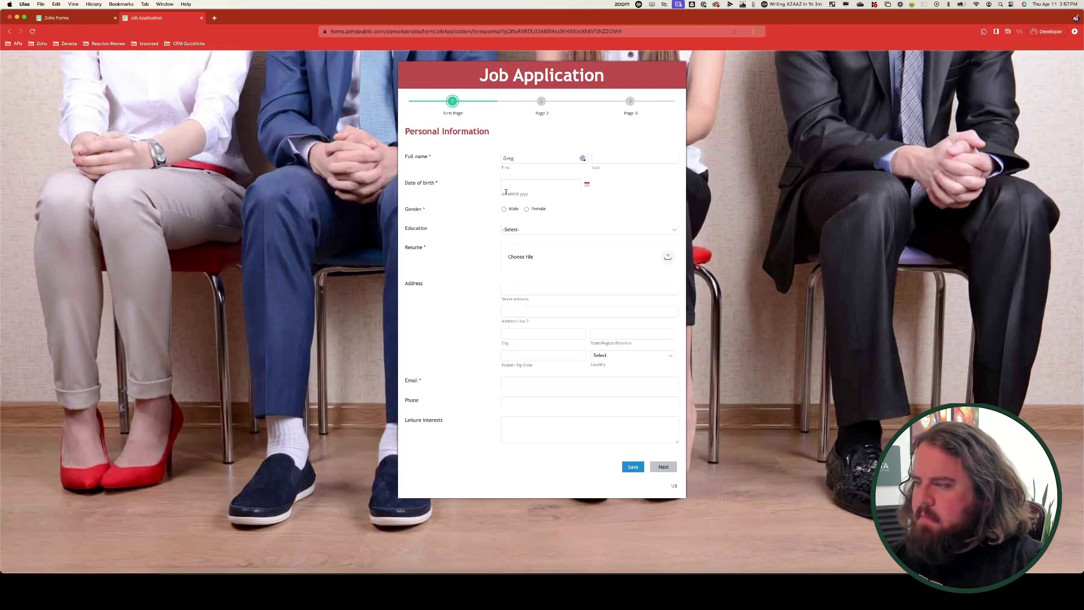
pyautogui.click(468, 282)
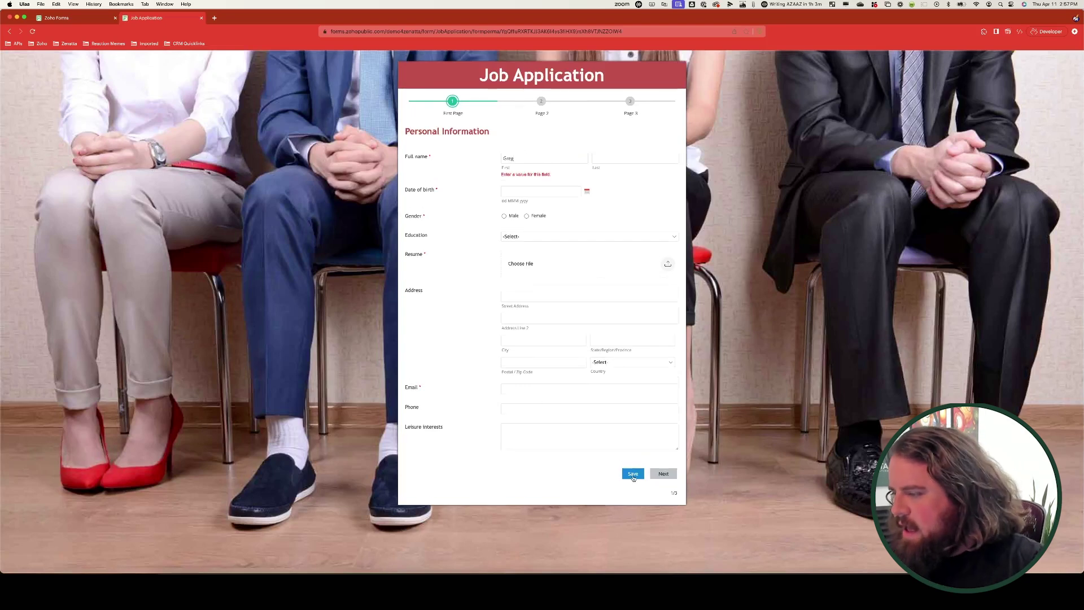
pyautogui.click(633, 476)
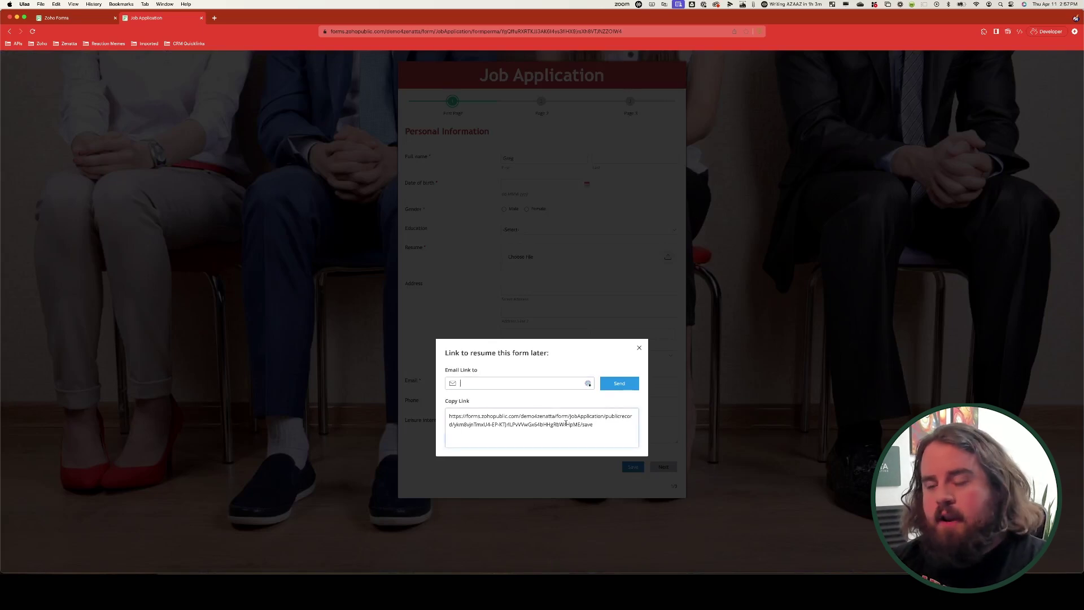
pyautogui.click(491, 382)
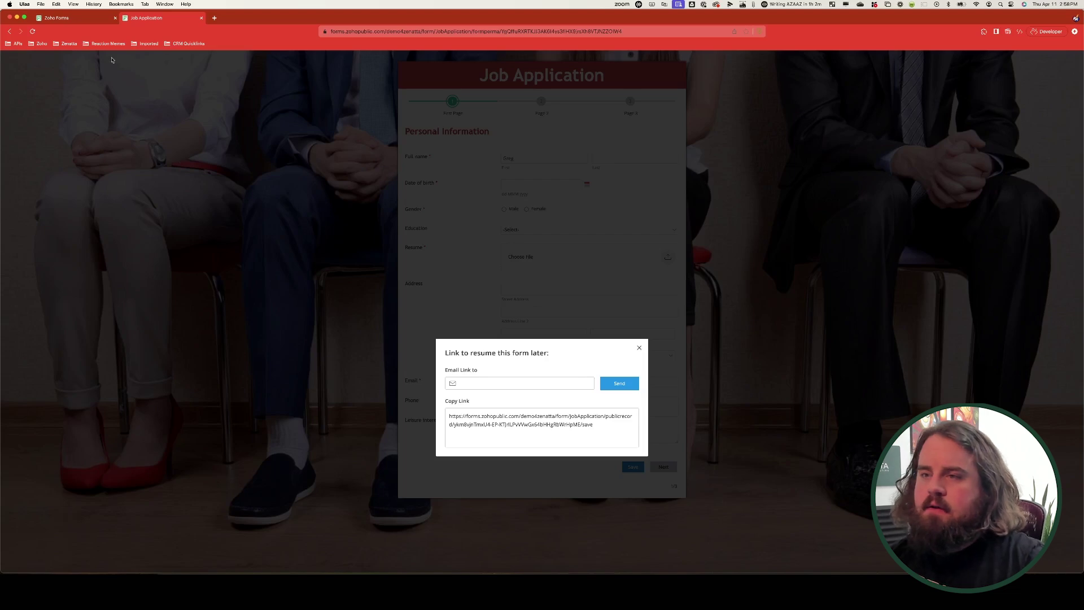
pyautogui.click(93, 18)
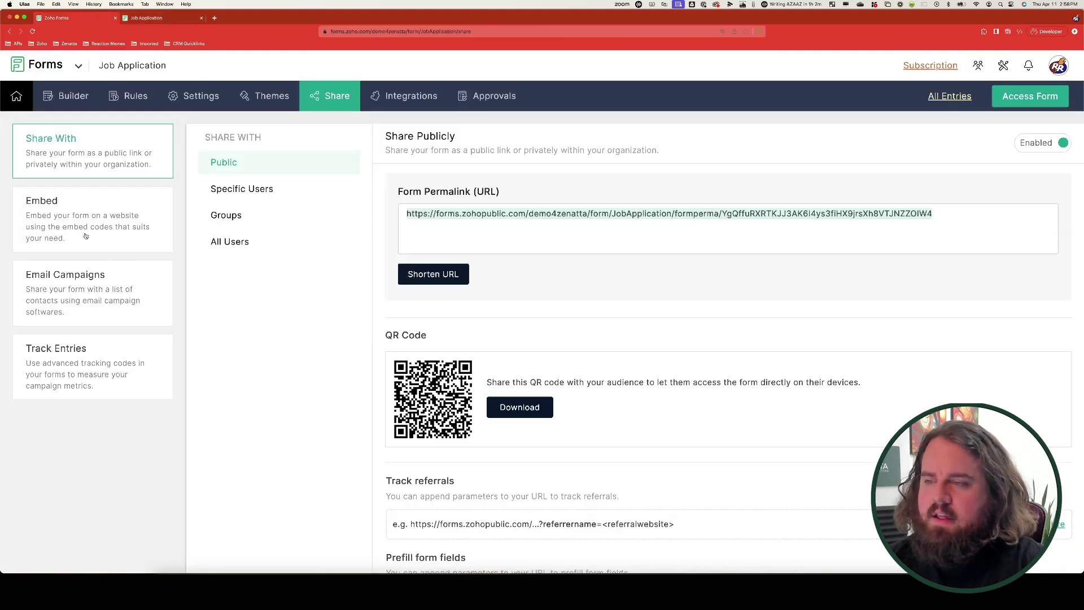
pyautogui.click(194, 96)
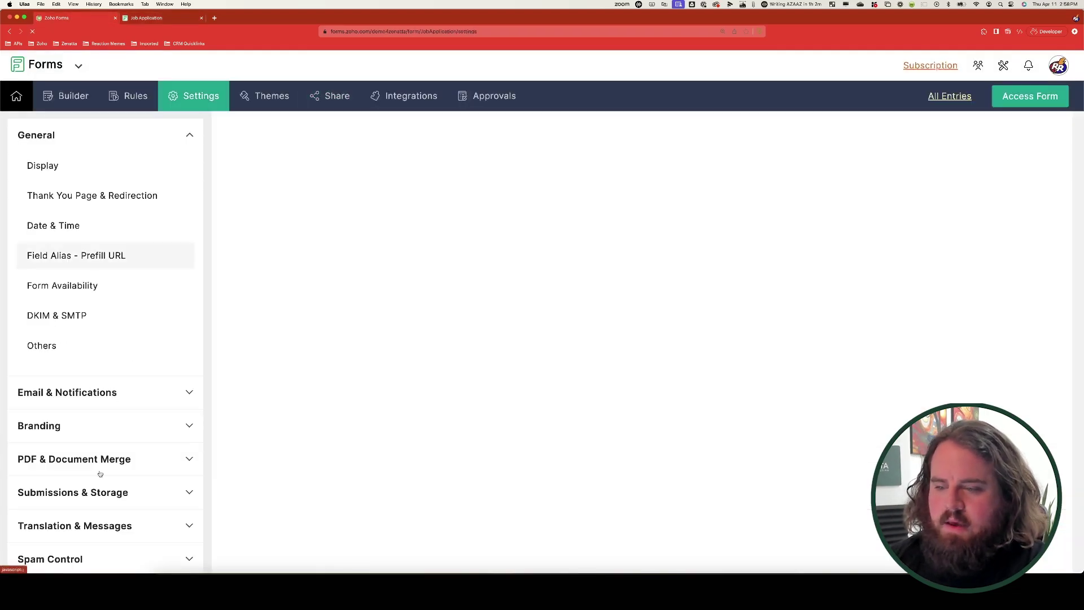
pyautogui.click(106, 493)
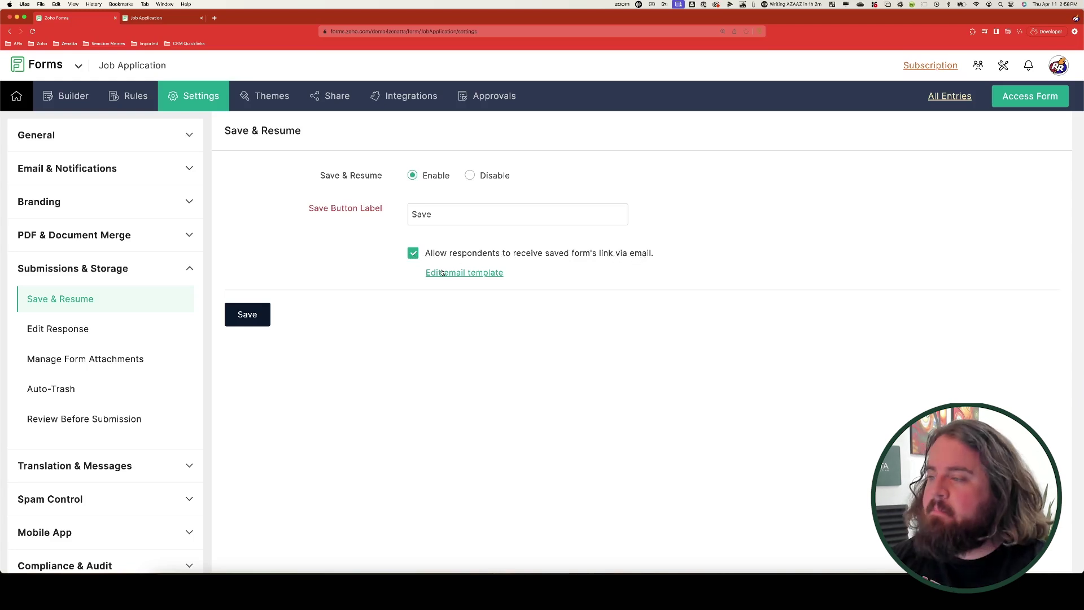
pyautogui.click(465, 274)
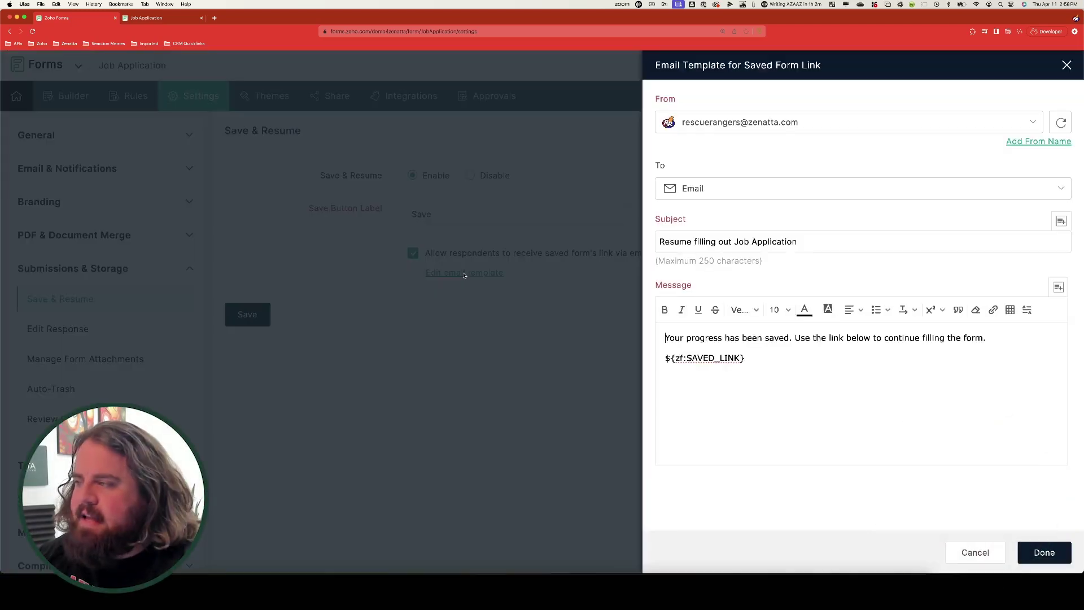
pyautogui.doubleClick(660, 165)
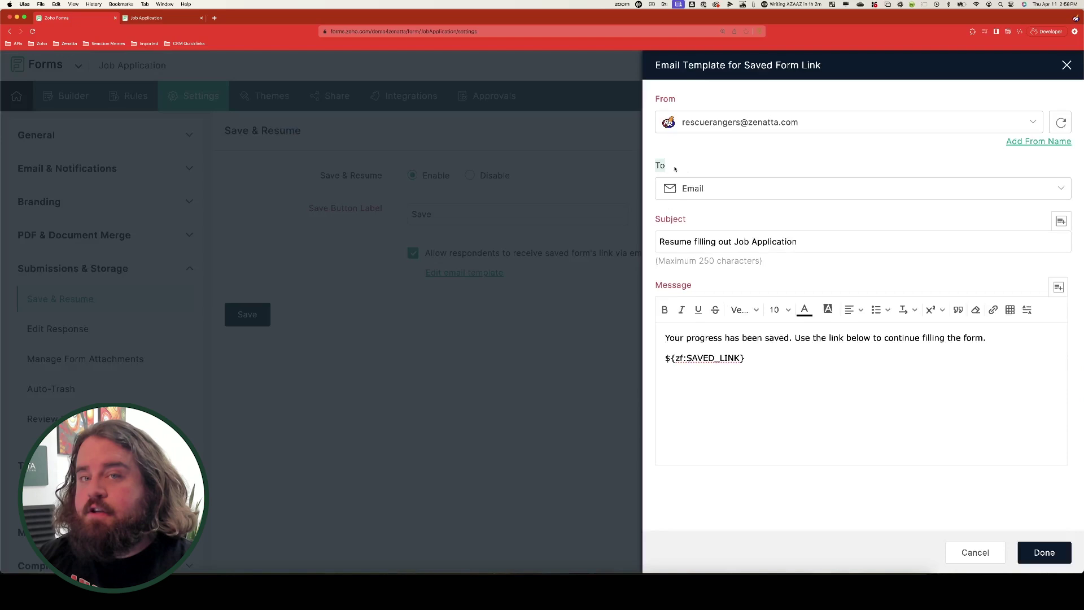
pyautogui.click(769, 192)
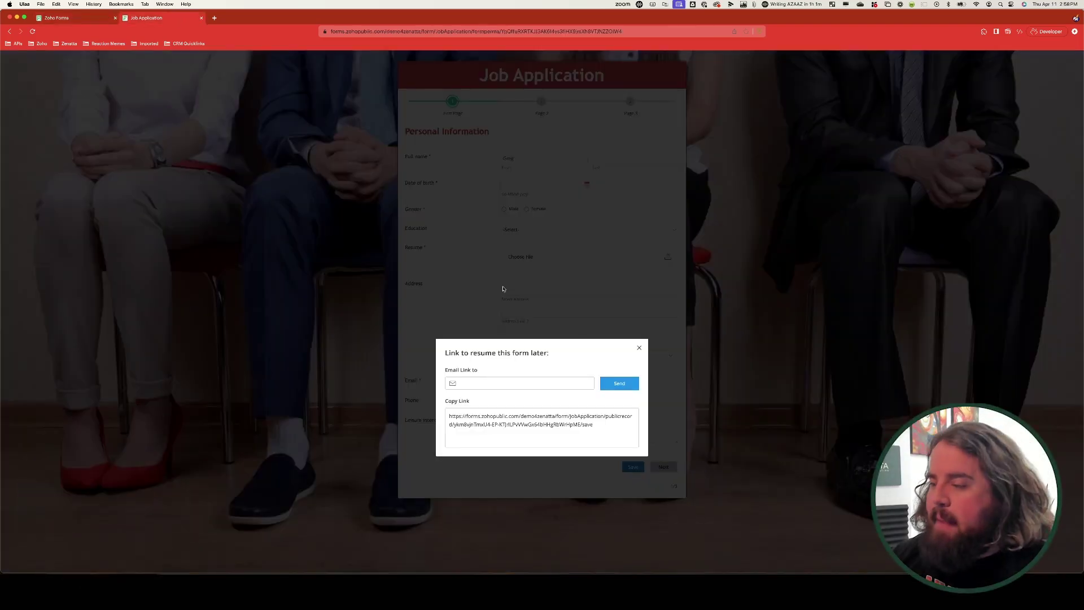
# Fill in the applicant's Email field and email the resume link to that address
pyautogui.click(638, 348)
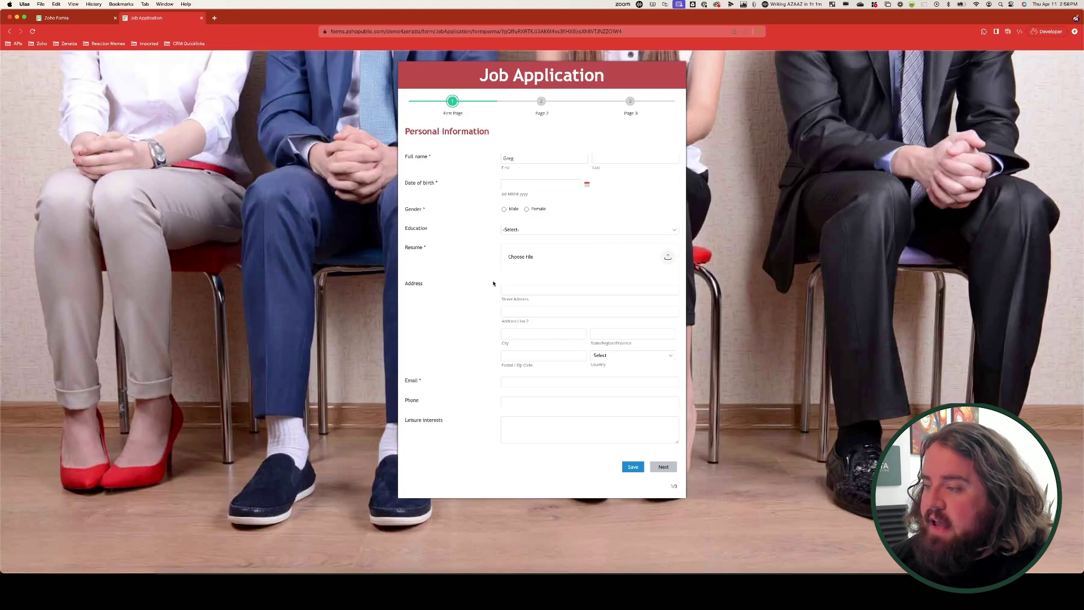
pyautogui.click(535, 381)
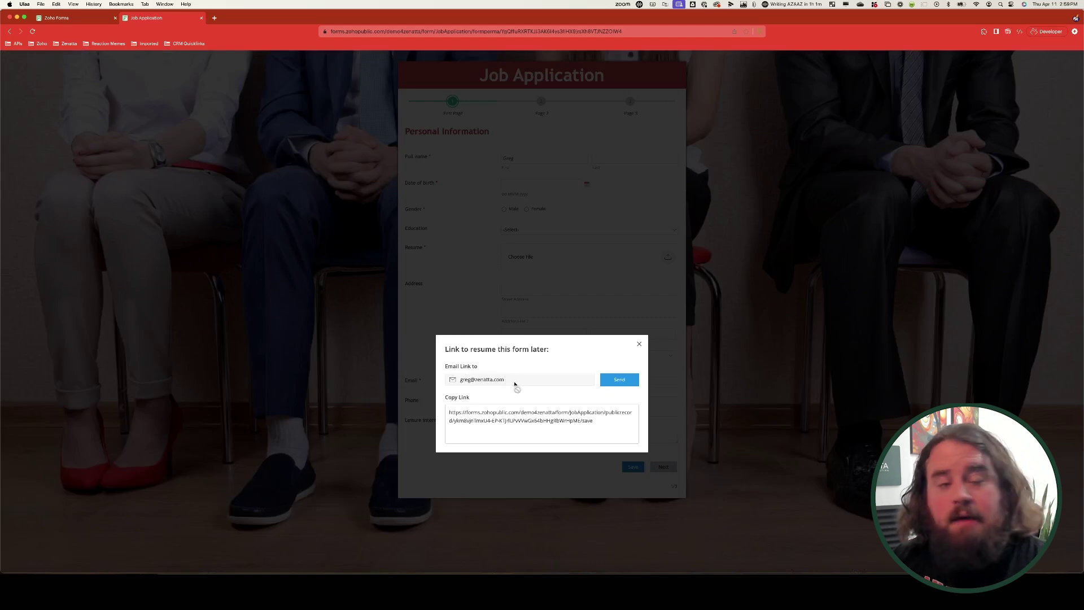
pyautogui.click(618, 381)
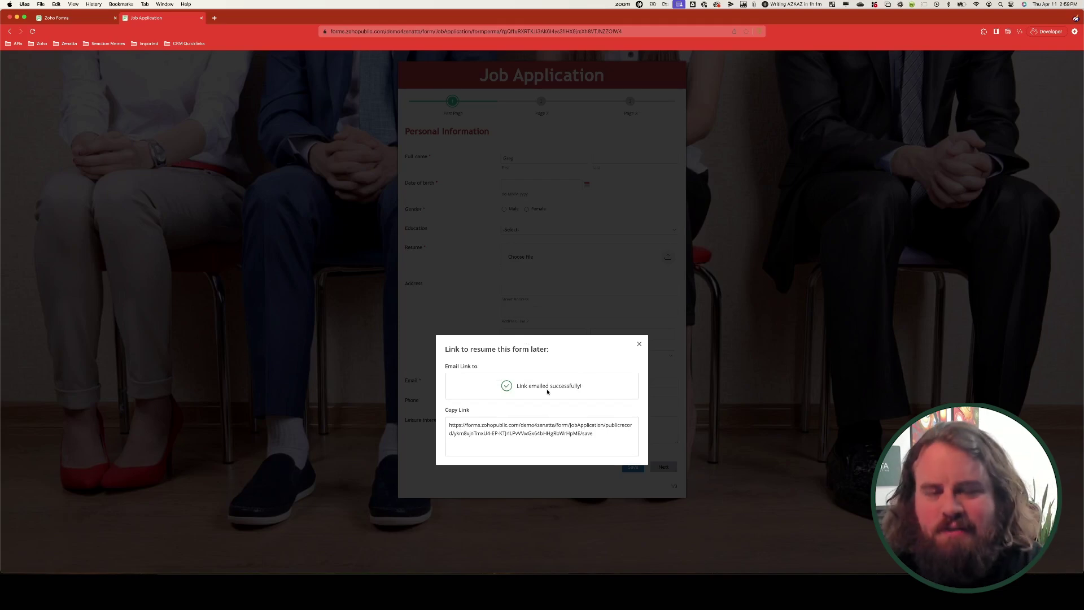
pyautogui.click(395, 338)
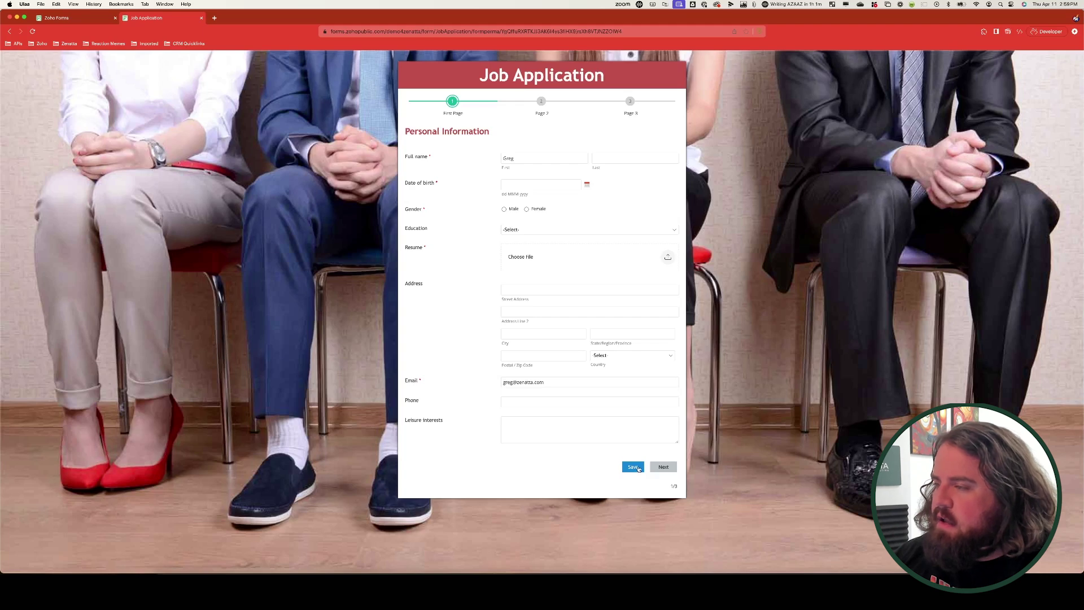
# Add a last name, save the entry again, then open the Job Application's All Entries report
pyautogui.click(617, 156)
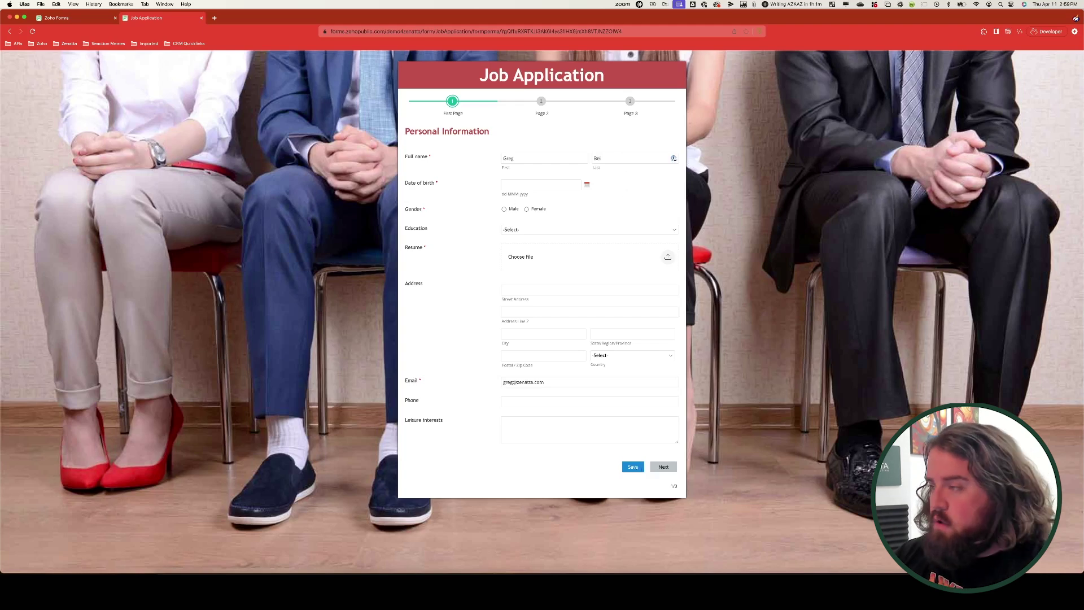
pyautogui.click(633, 467)
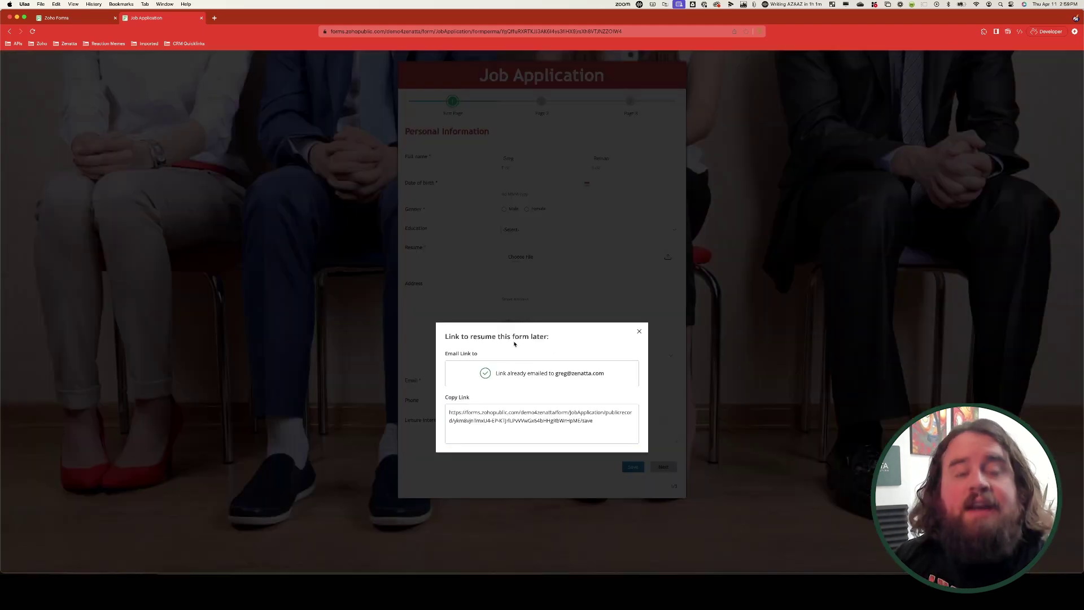
pyautogui.moveTo(497, 373); pyautogui.dragTo(604, 373)
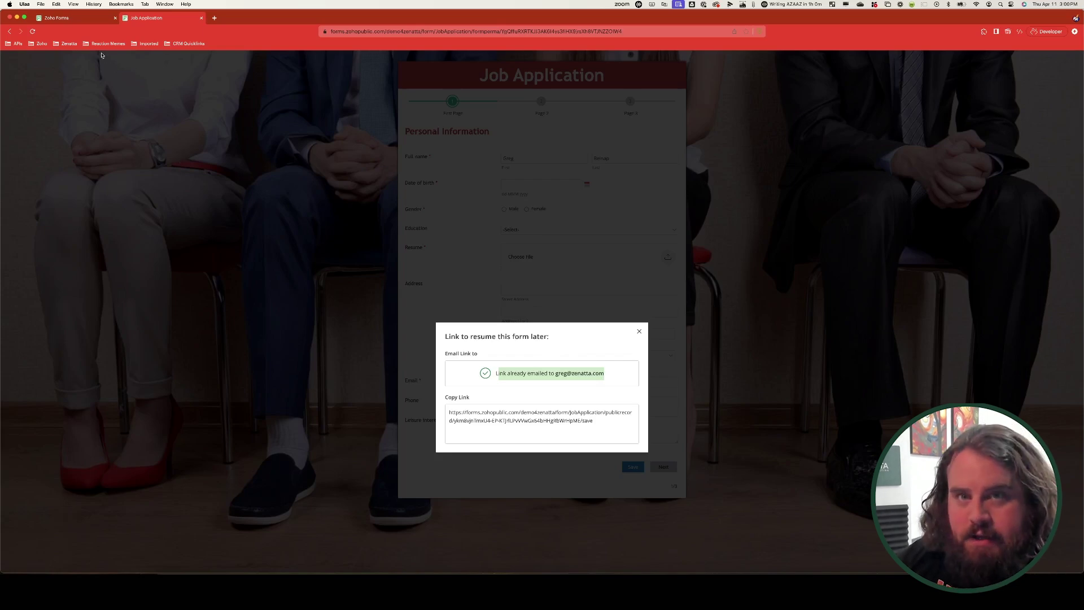
pyautogui.click(65, 18)
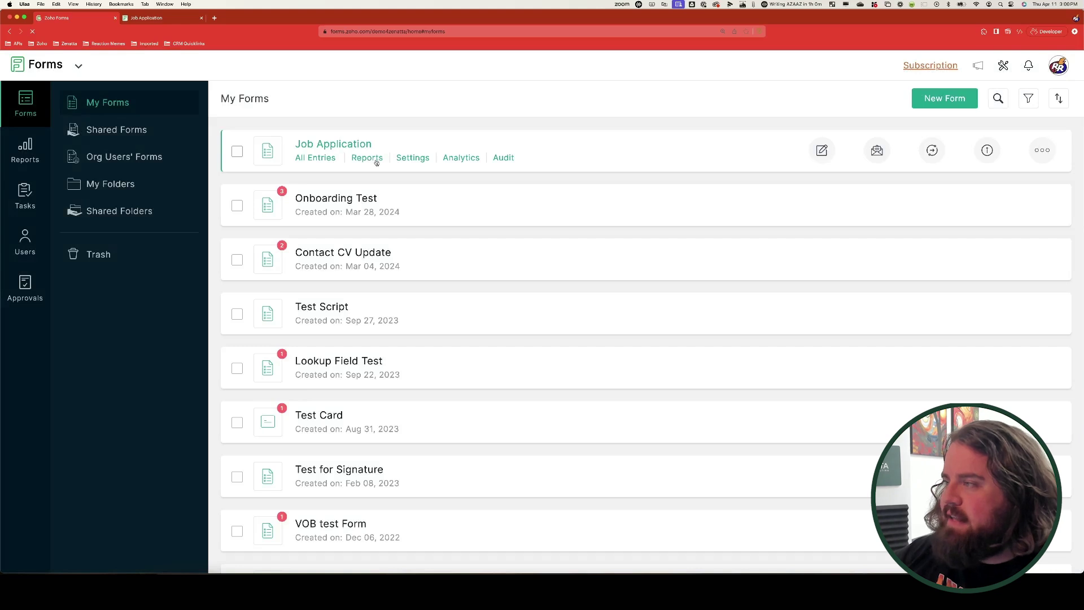
pyautogui.click(316, 159)
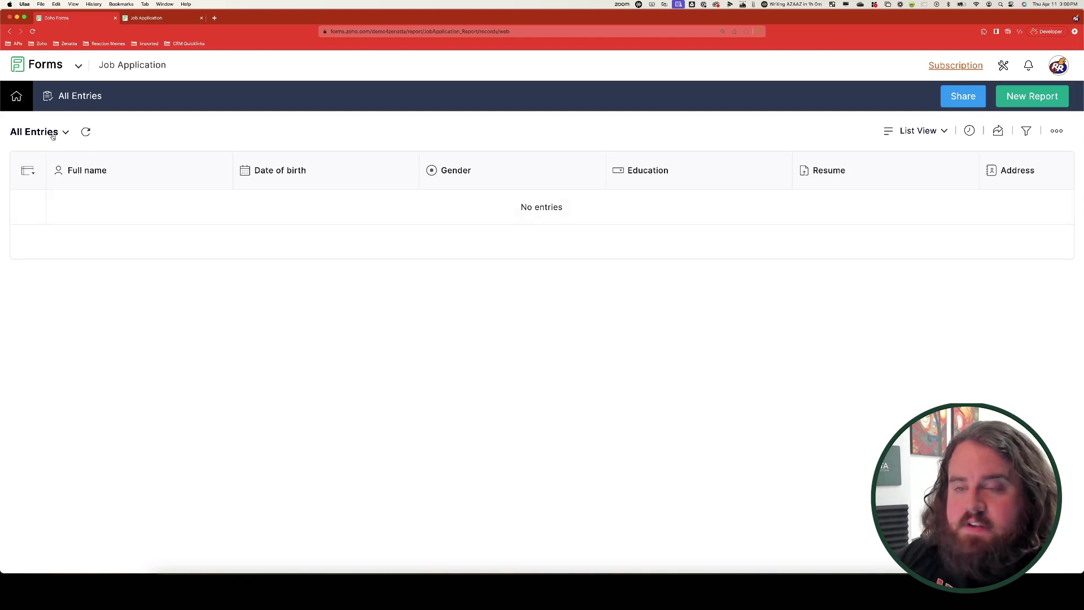
# Switch the report to Partially Saved Entries and scroll right to the Saved Form URL column
pyautogui.click(52, 134)
pyautogui.scroll(-3, 104, 205)
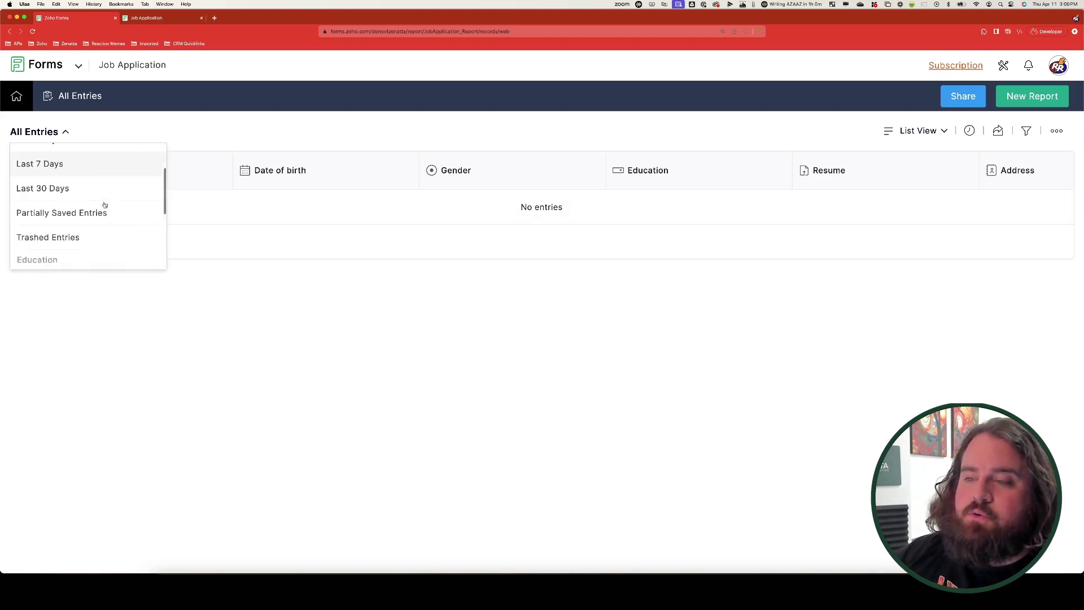
pyautogui.click(86, 214)
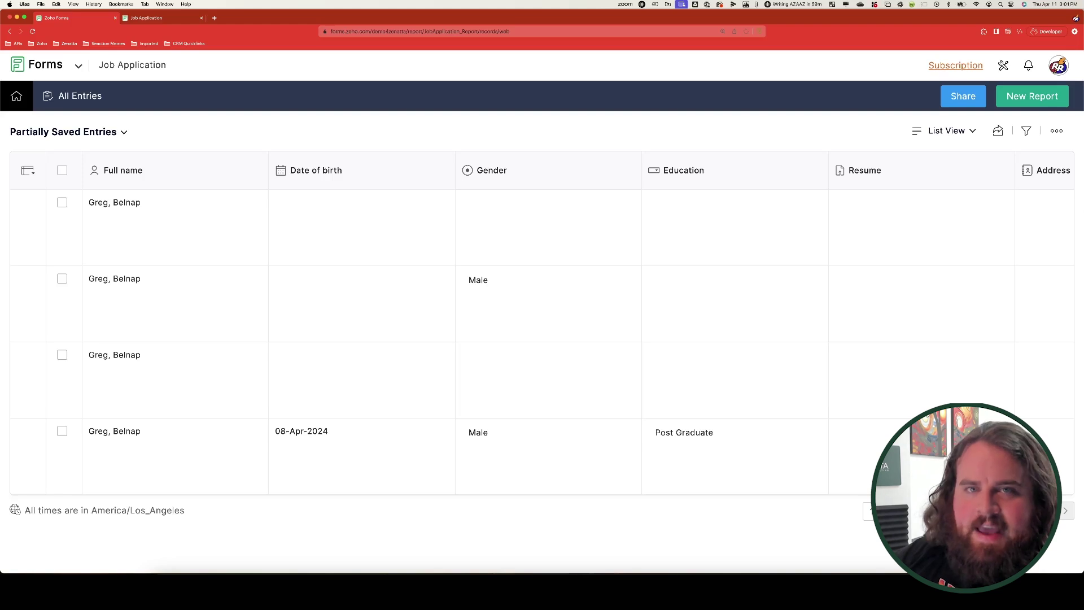
pyautogui.hscroll(10, 504, 289)
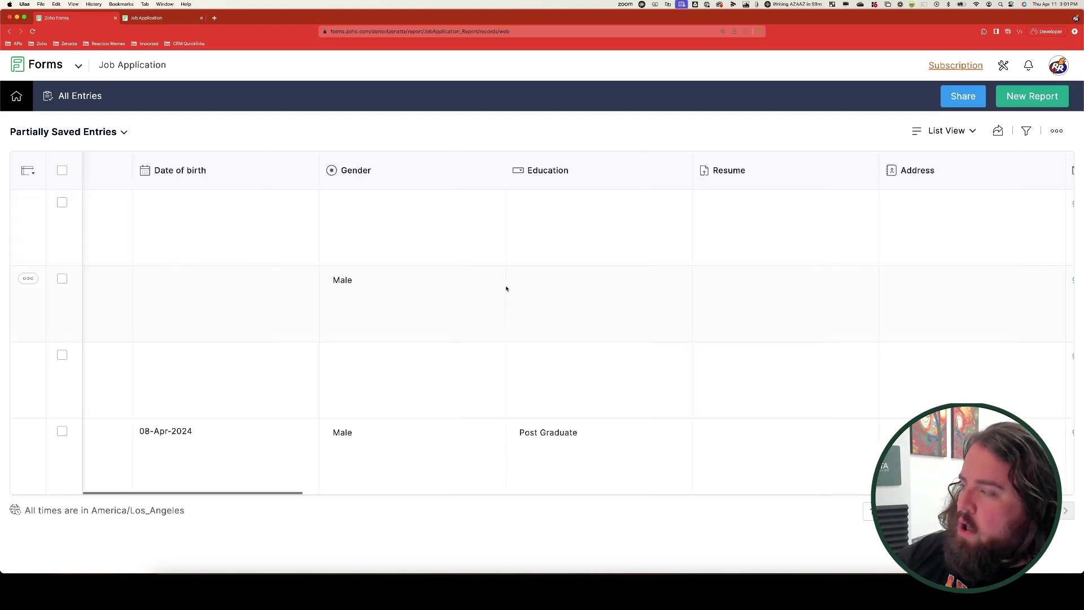
pyautogui.hscroll(8, 509, 285)
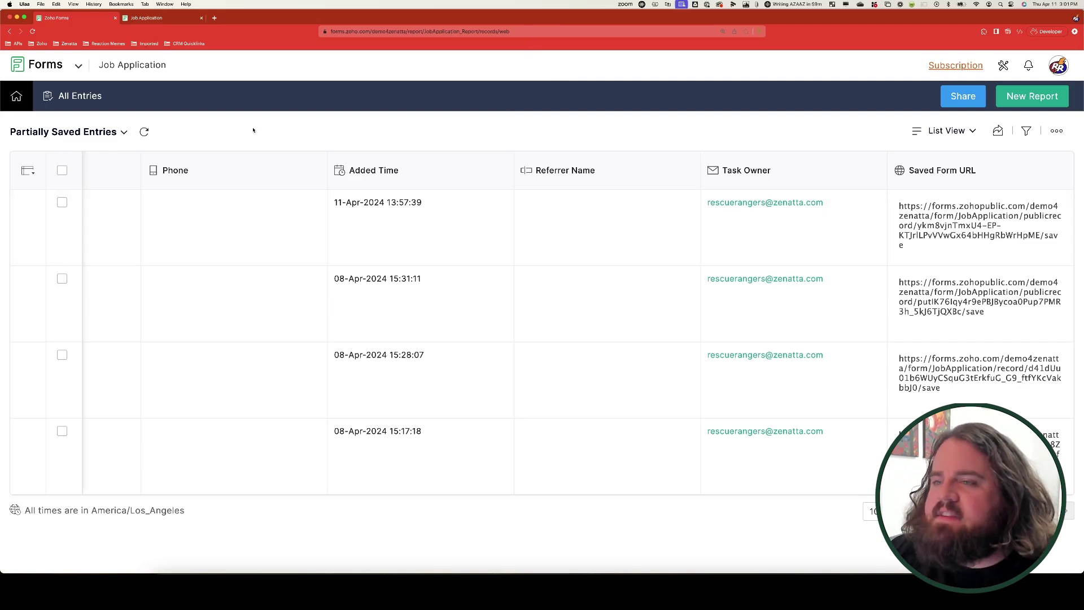
pyautogui.click(548, 31)
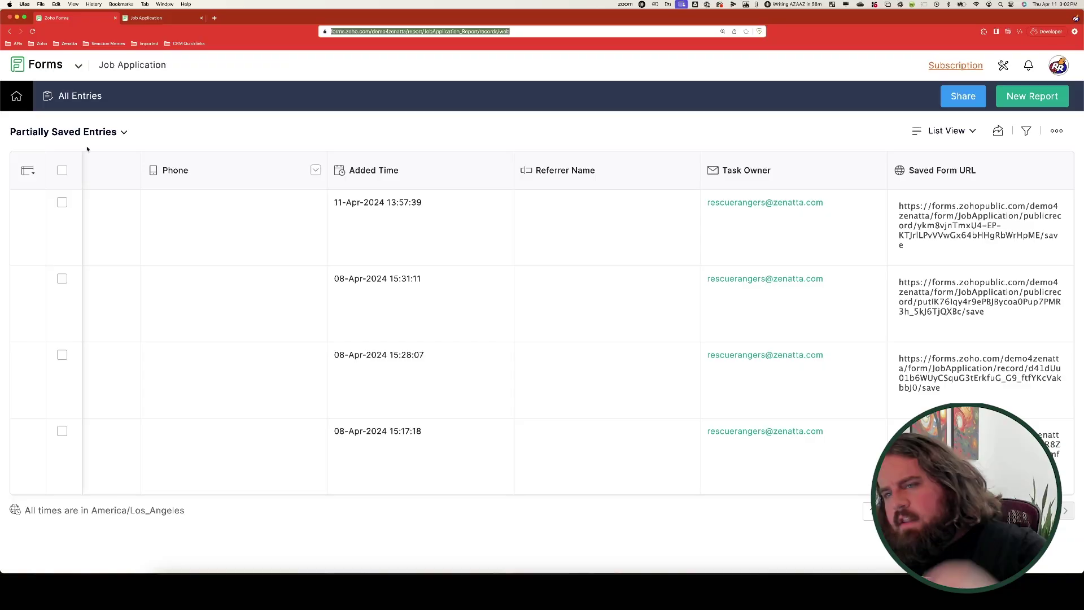
pyautogui.moveTo(17, 96)
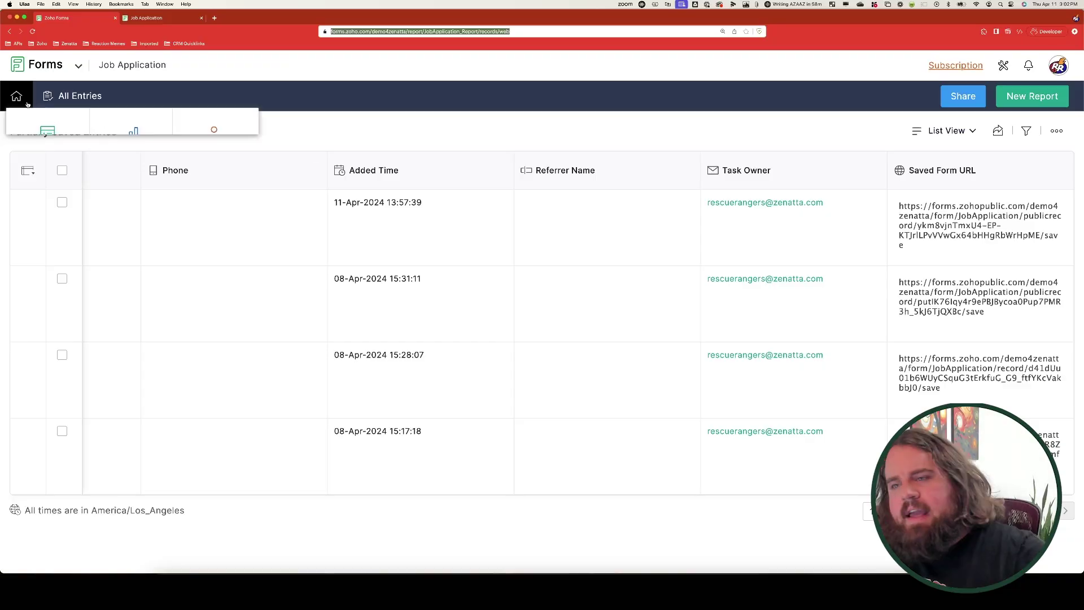
# Open the Email Template for Saved Form Link from the form's Save & Resume settings
pyautogui.click(46, 133)
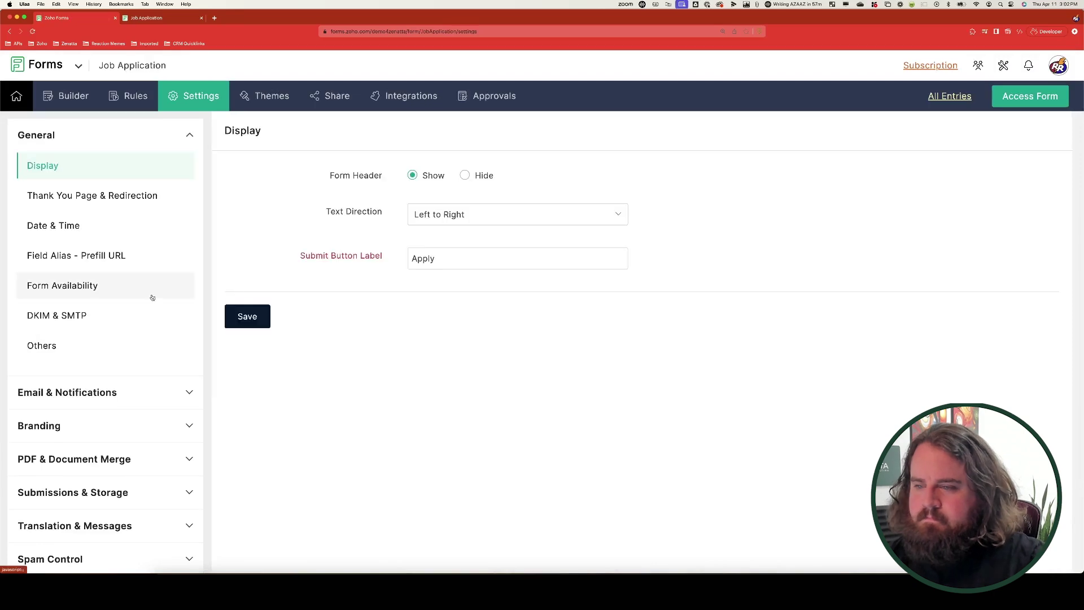
pyautogui.click(111, 491)
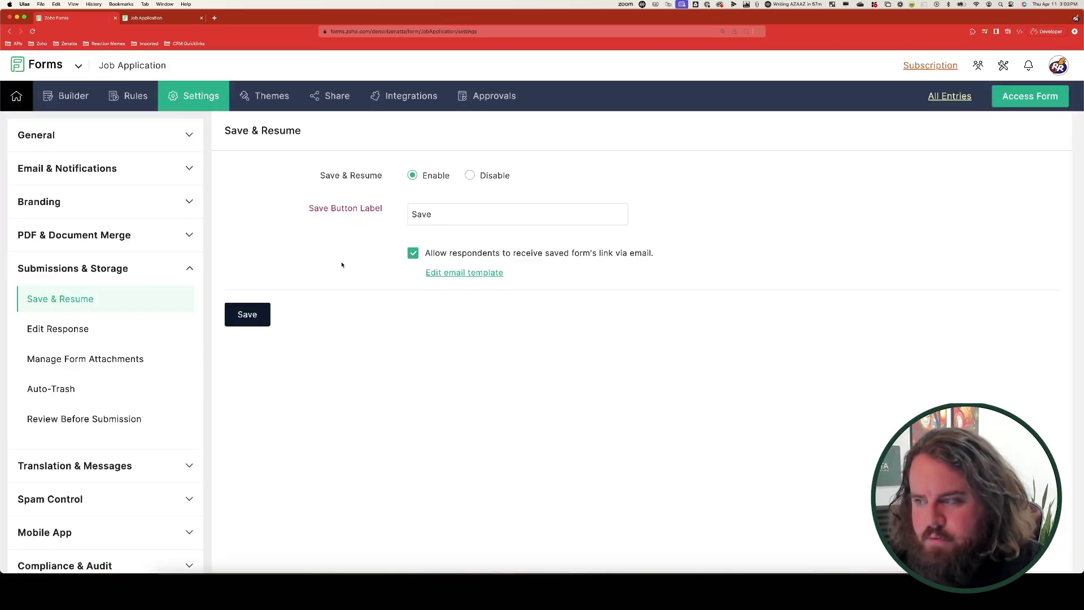
pyautogui.click(435, 273)
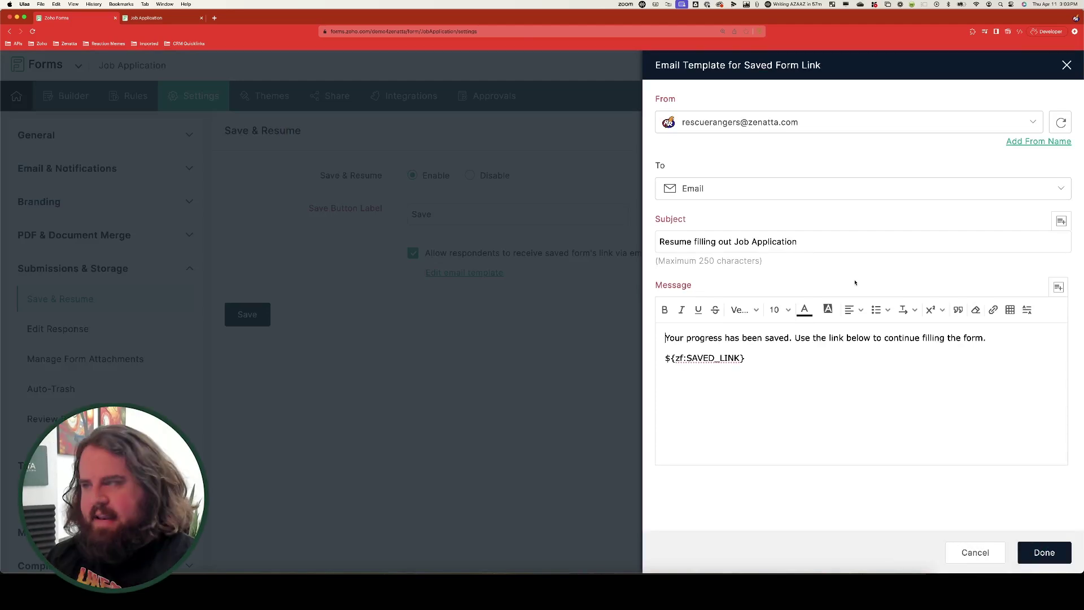
pyautogui.click(836, 247)
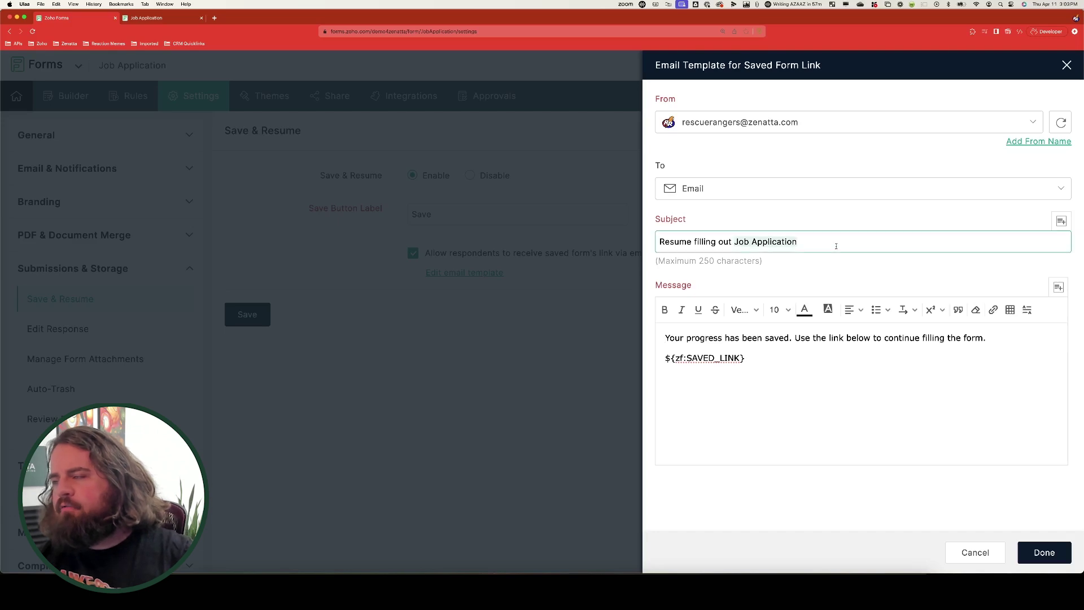
pyautogui.tripleClick(661, 338)
pyautogui.moveTo(964, 345); pyautogui.dragTo(857, 391)
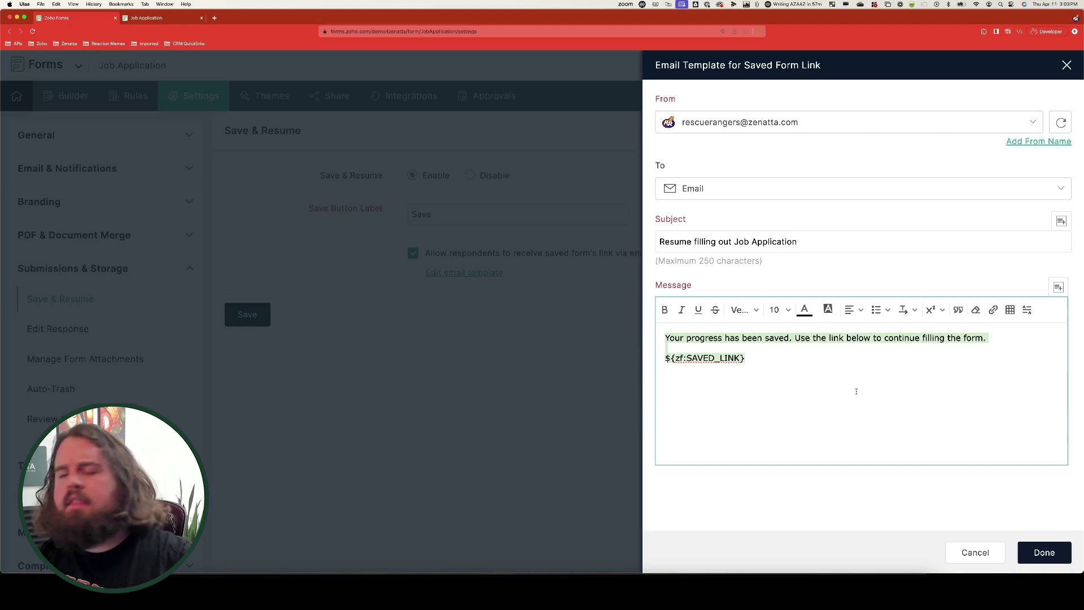
pyautogui.click(857, 391)
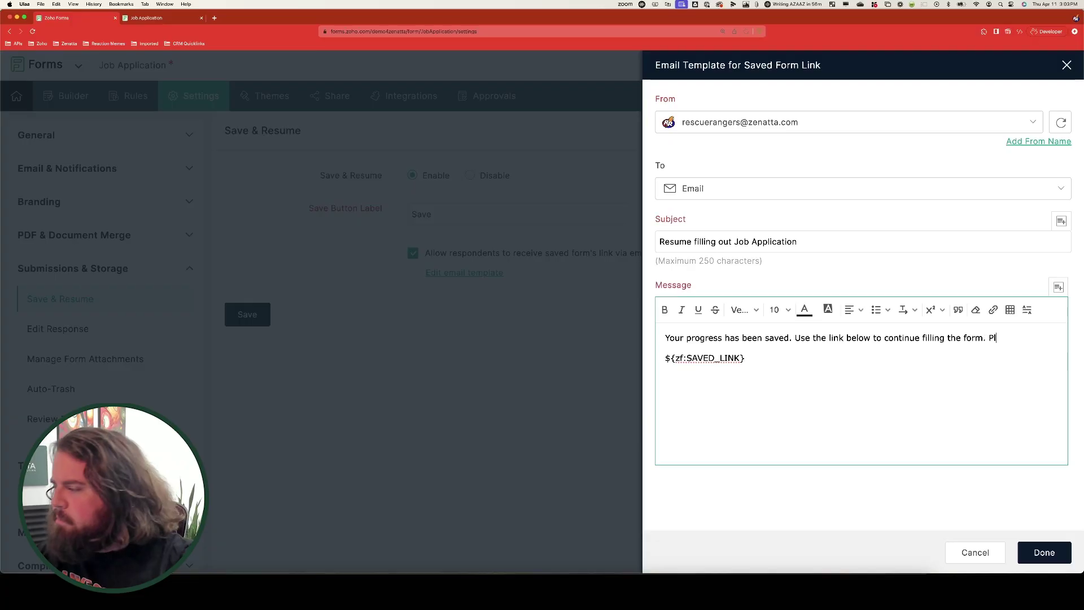
# Add a sentence warning the link is sent only ONCE and fix the misspelled 'convenience'
pyautogui.write('ease note this link wil')
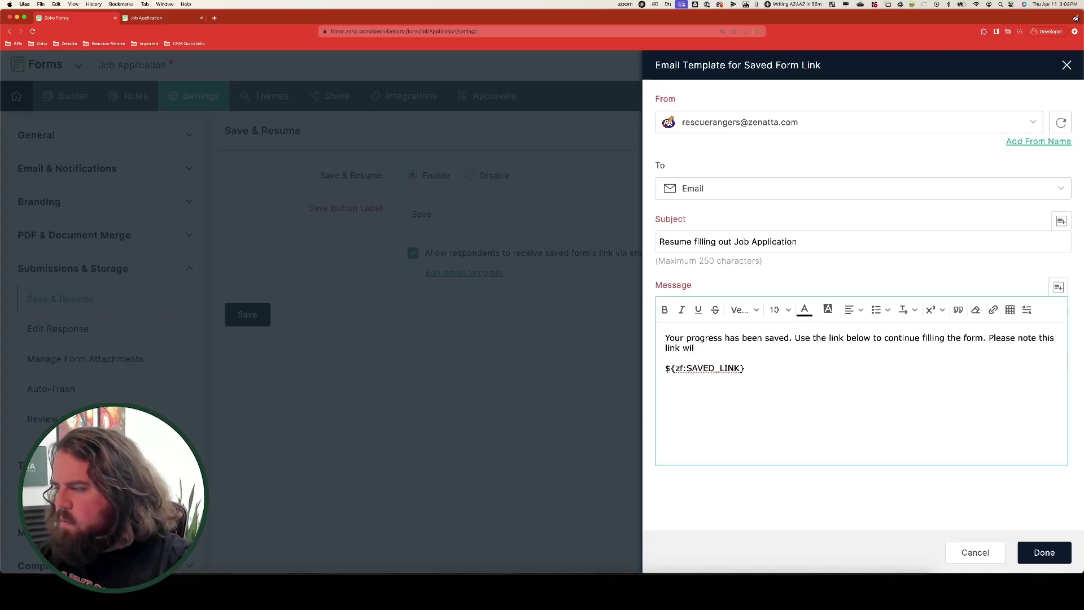
pyautogui.write('l only be sent ')
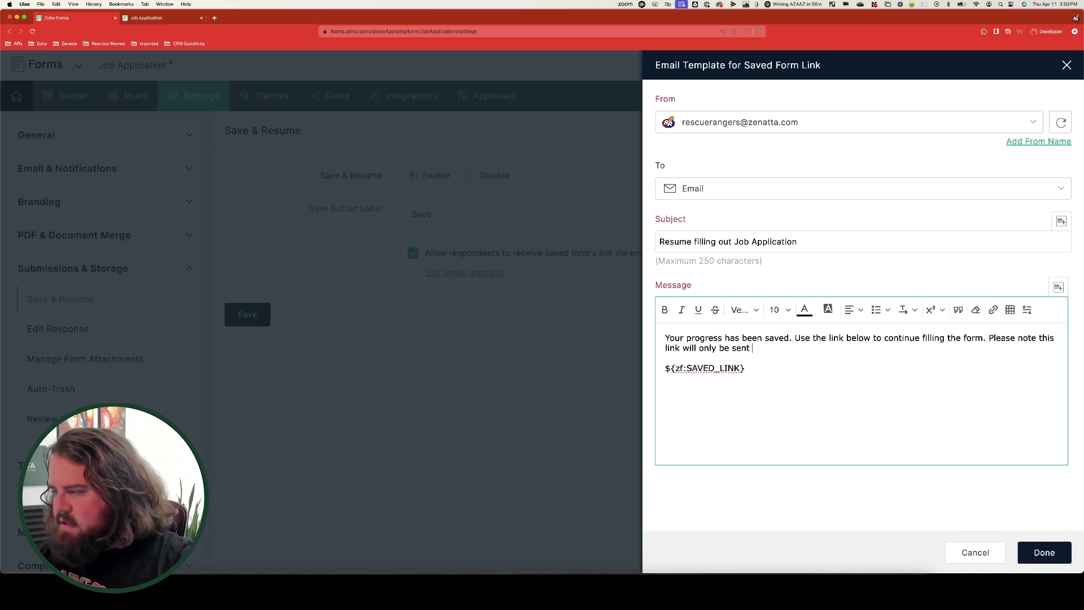
pyautogui.write('ONCE. We ')
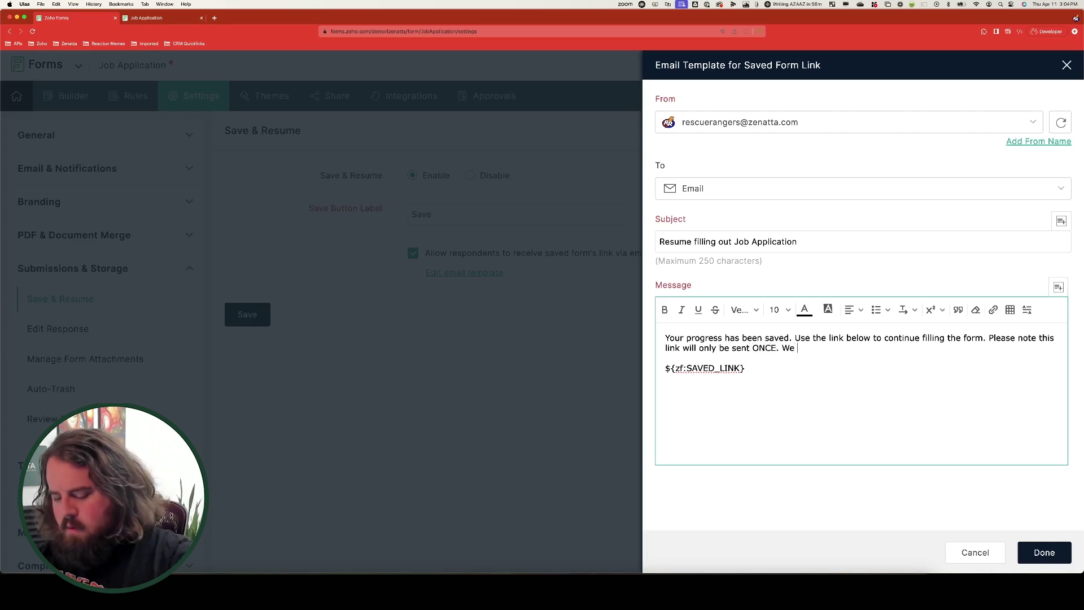
pyautogui.write('recommend you fa')
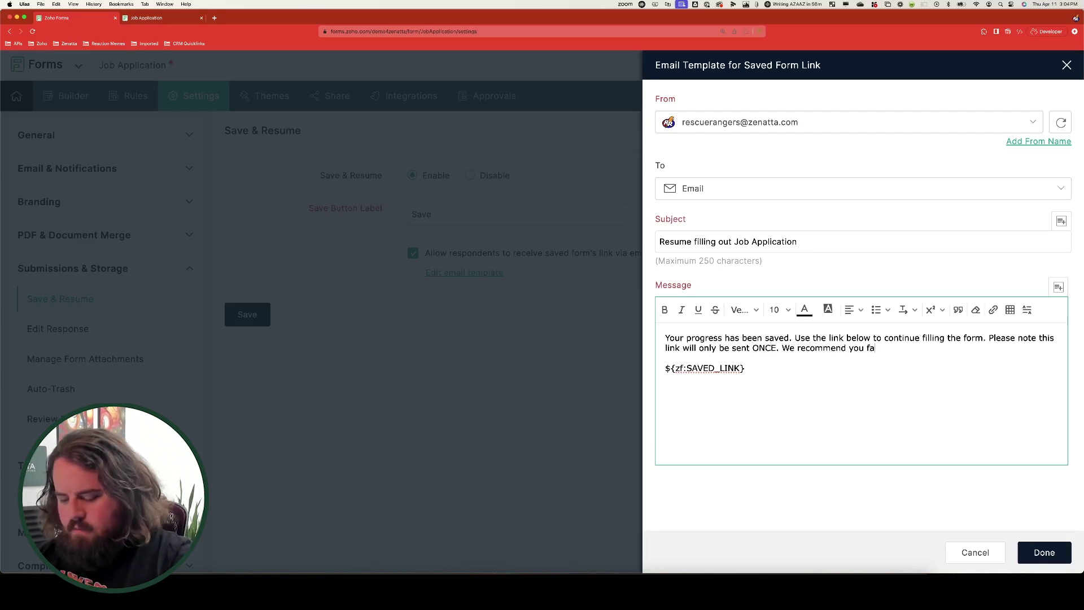
pyautogui.write('vorite or start this email to find ')
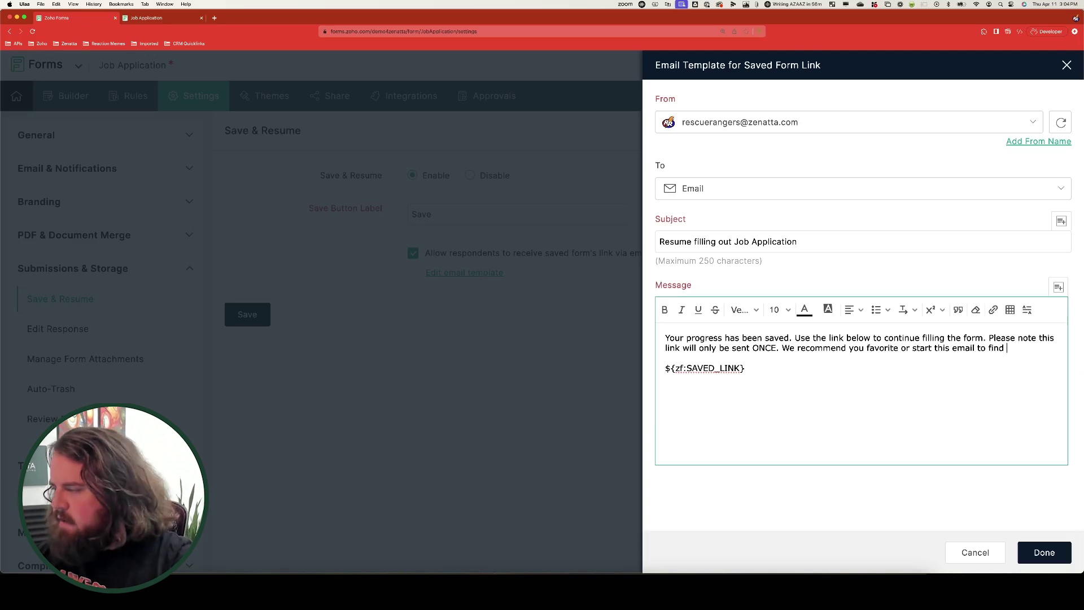
pyautogui.write('it at you')
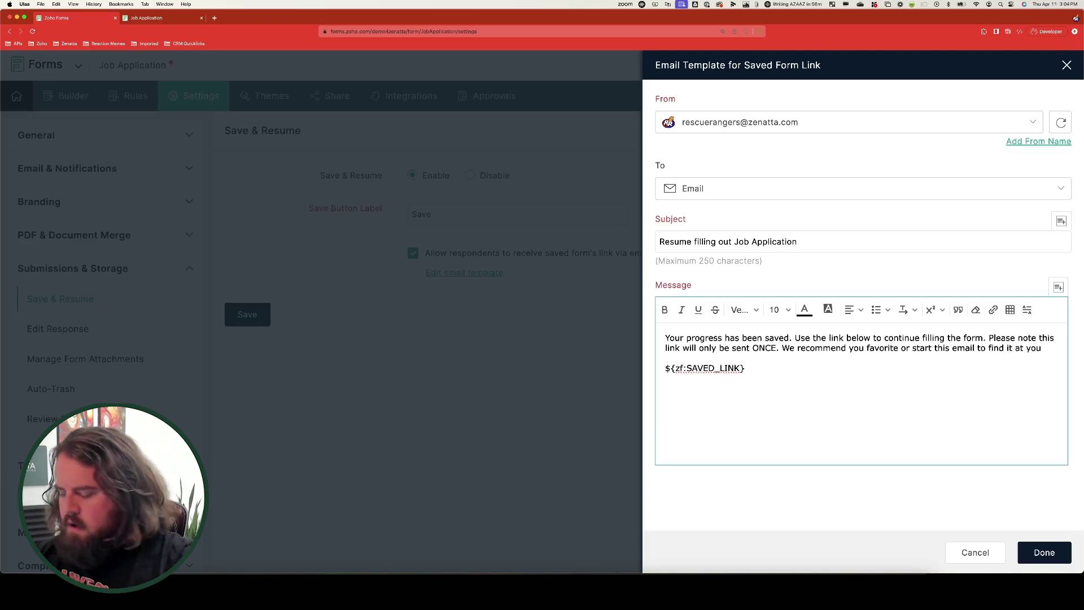
pyautogui.write('r convenicene la')
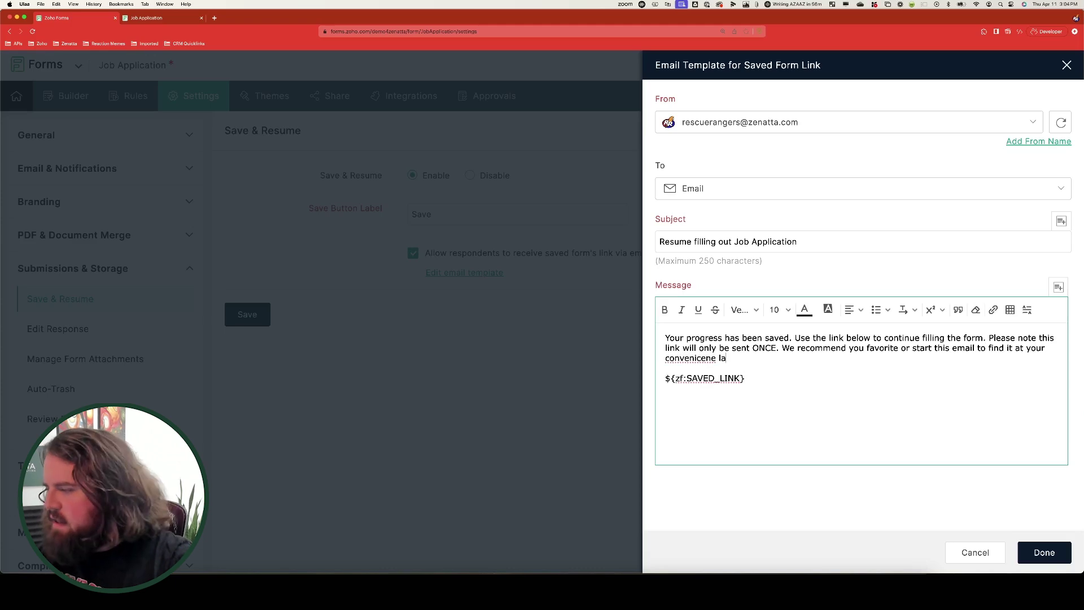
pyautogui.write('ter.')
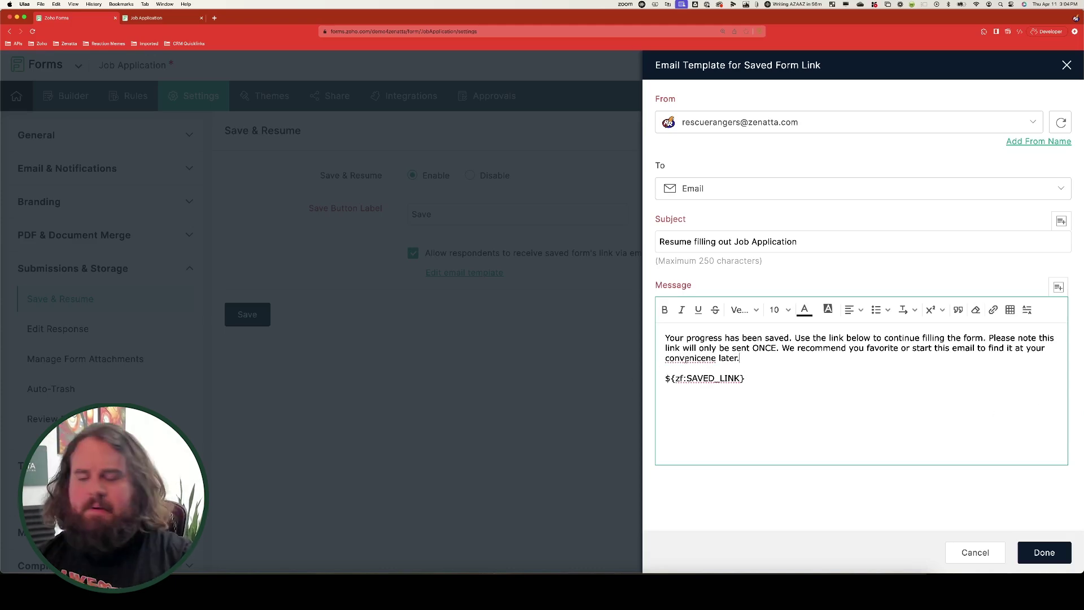
pyautogui.rightClick(686, 358)
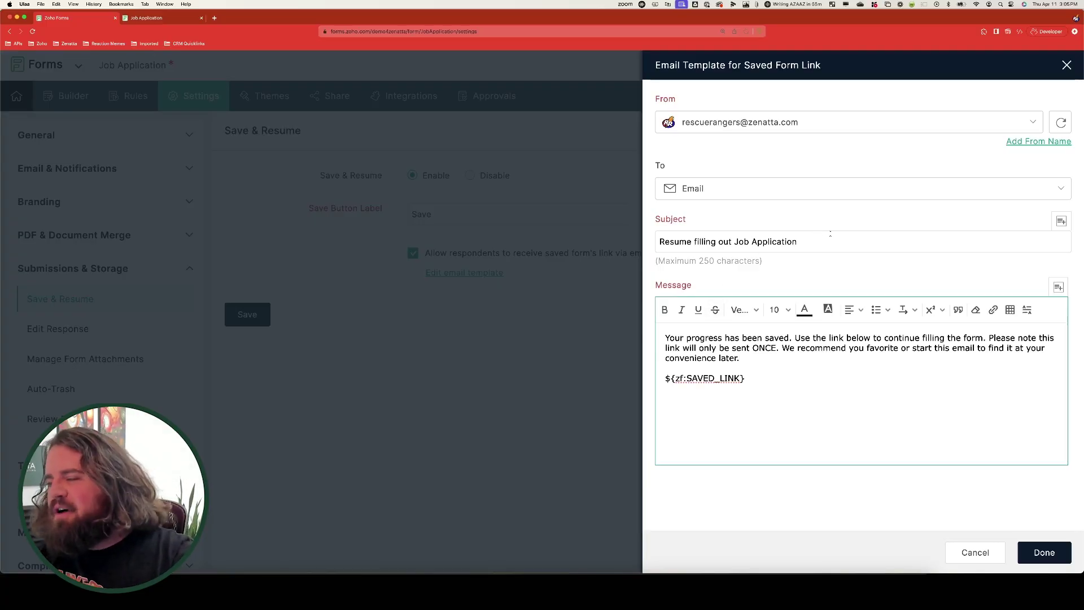
# Append 'from Zenatta' to the email subject and browse the insertable form fields
pyautogui.click(830, 240)
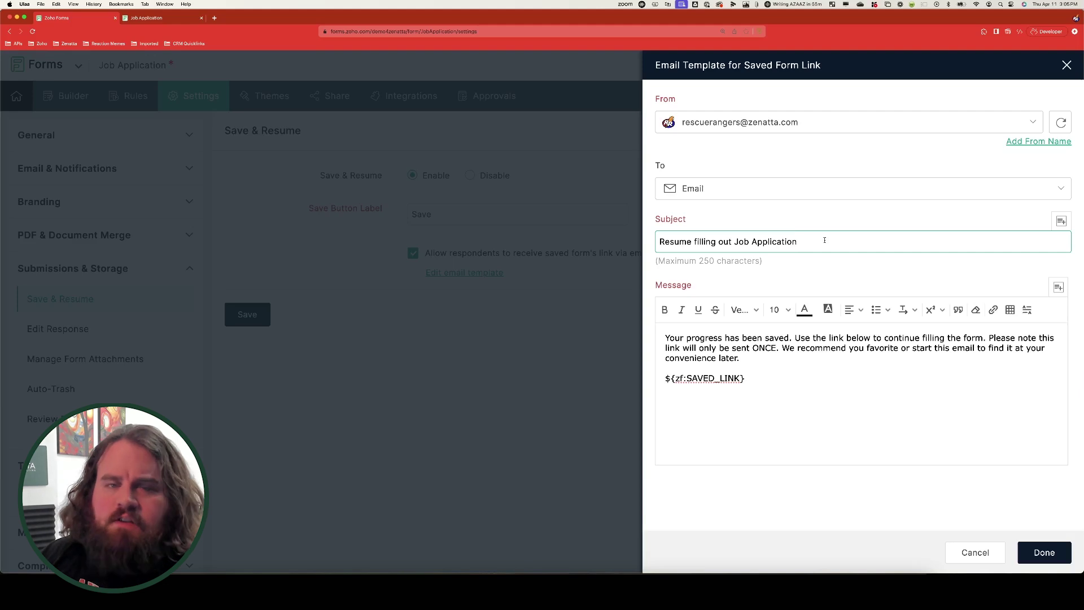
pyautogui.write('from Zenatta')
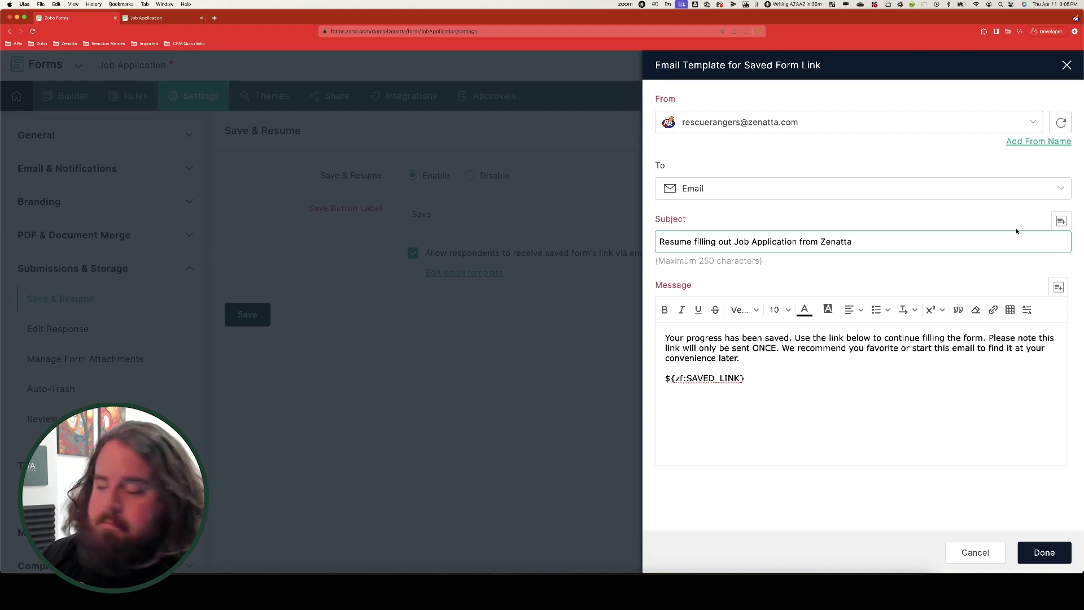
pyautogui.click(1061, 221)
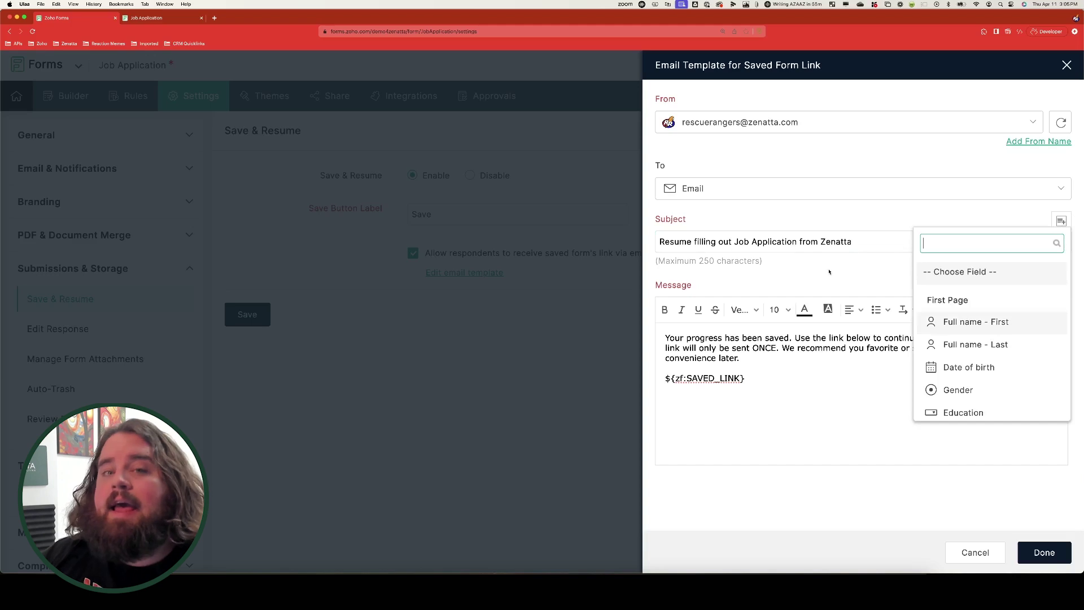
pyautogui.scroll(-5, 1045, 333)
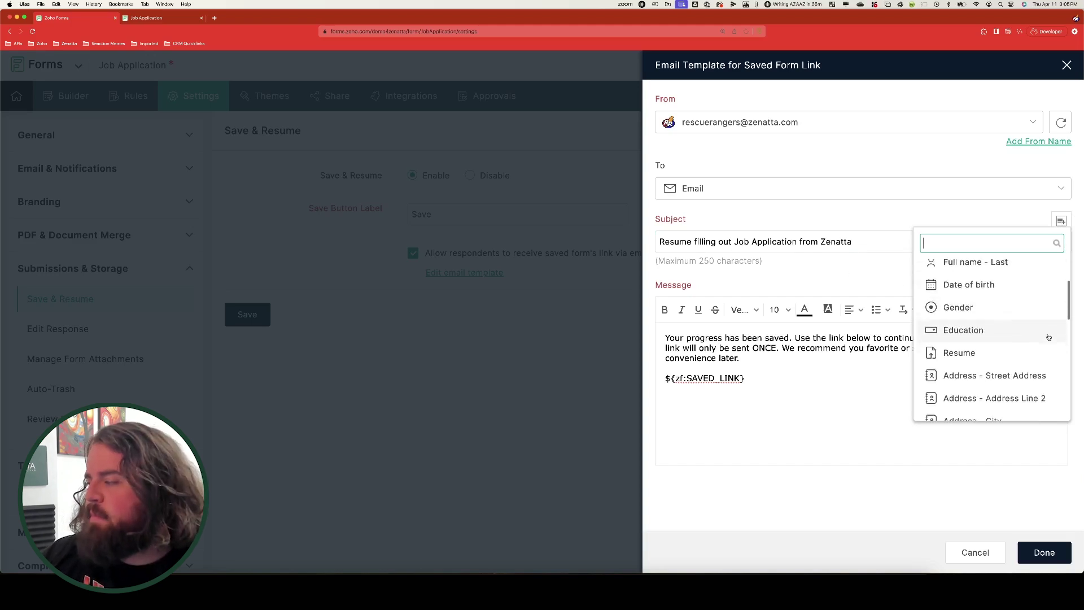